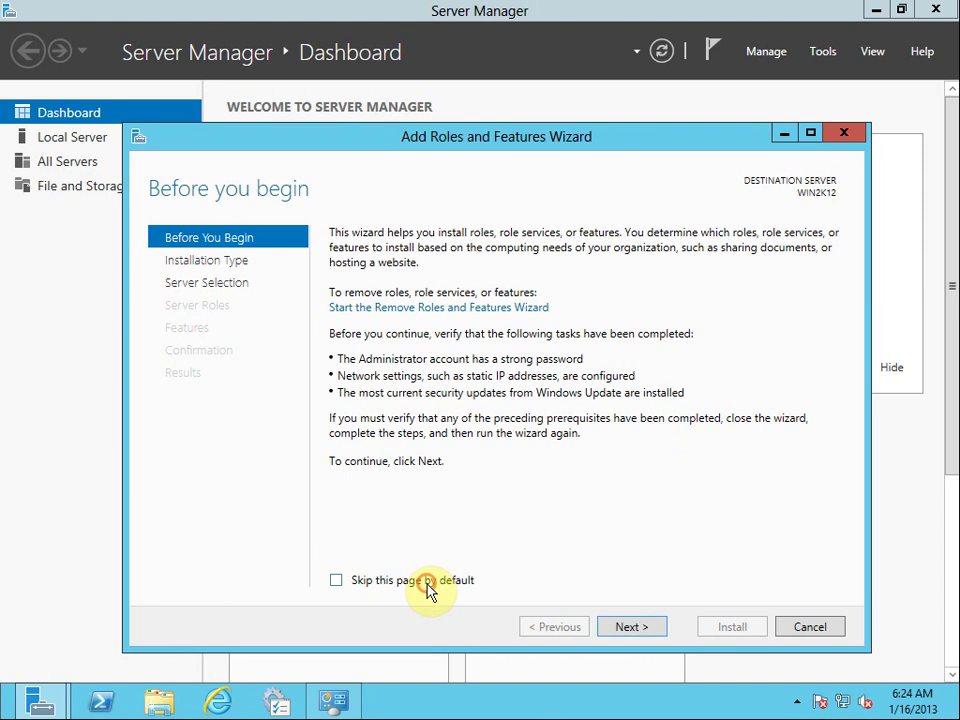
Step: Skip the introductory page by default and proceed with a role-based or feature-based installation on server WIN2K12 from the server pool
click(429, 581)
click(621, 627)
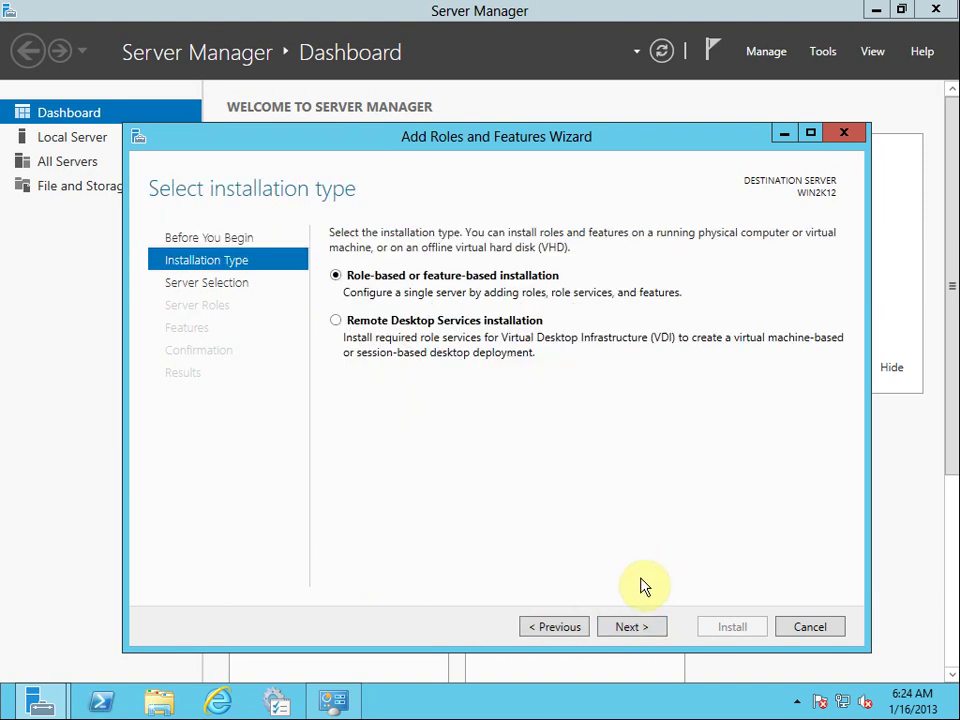
click(638, 628)
click(635, 628)
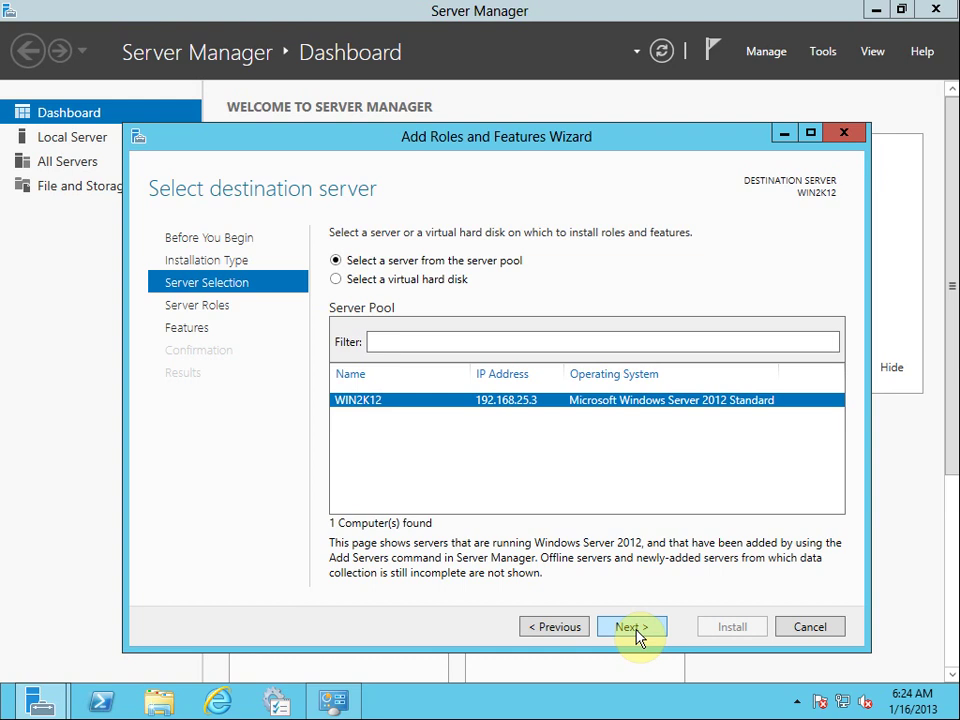
click(637, 630)
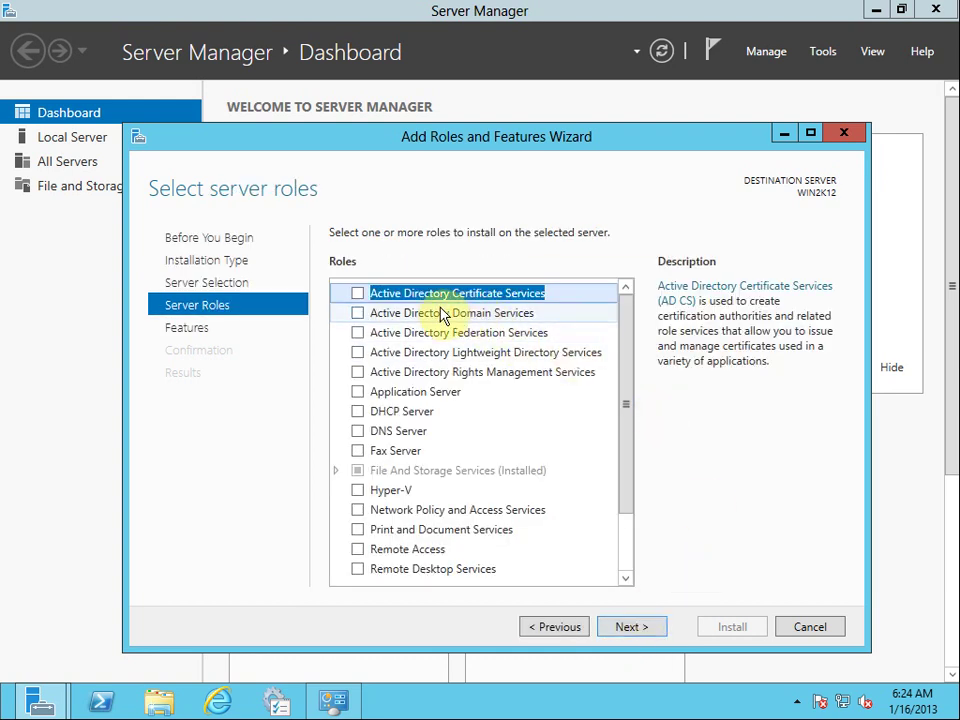
Step: Select the Active Directory Domain Services role with its required features, keep the default feature selection and proceed to the installation confirmation
click(366, 315)
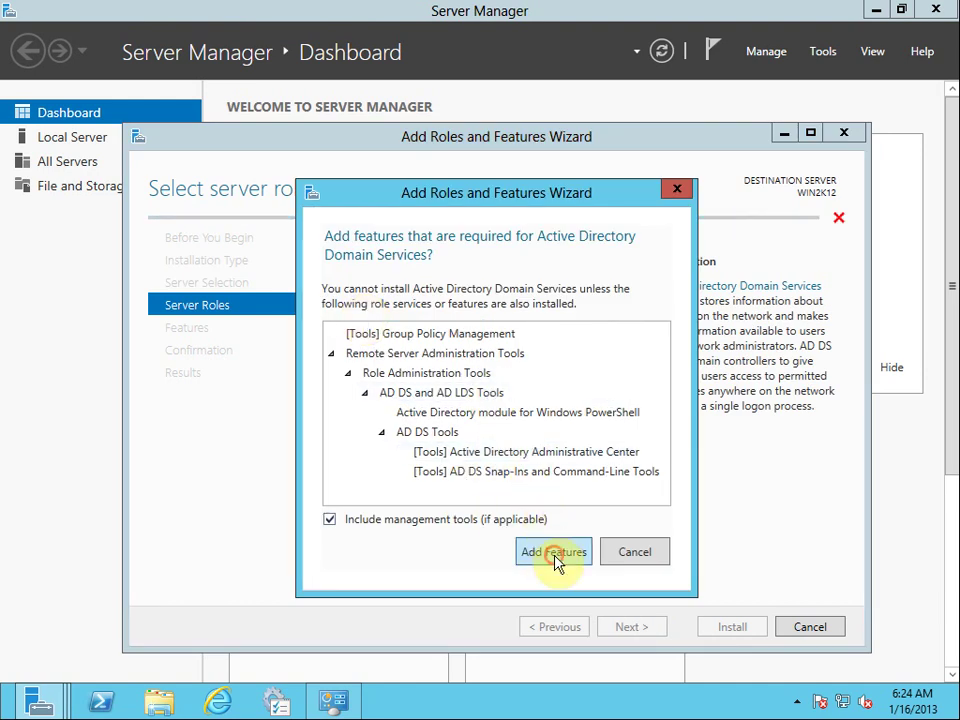
click(553, 553)
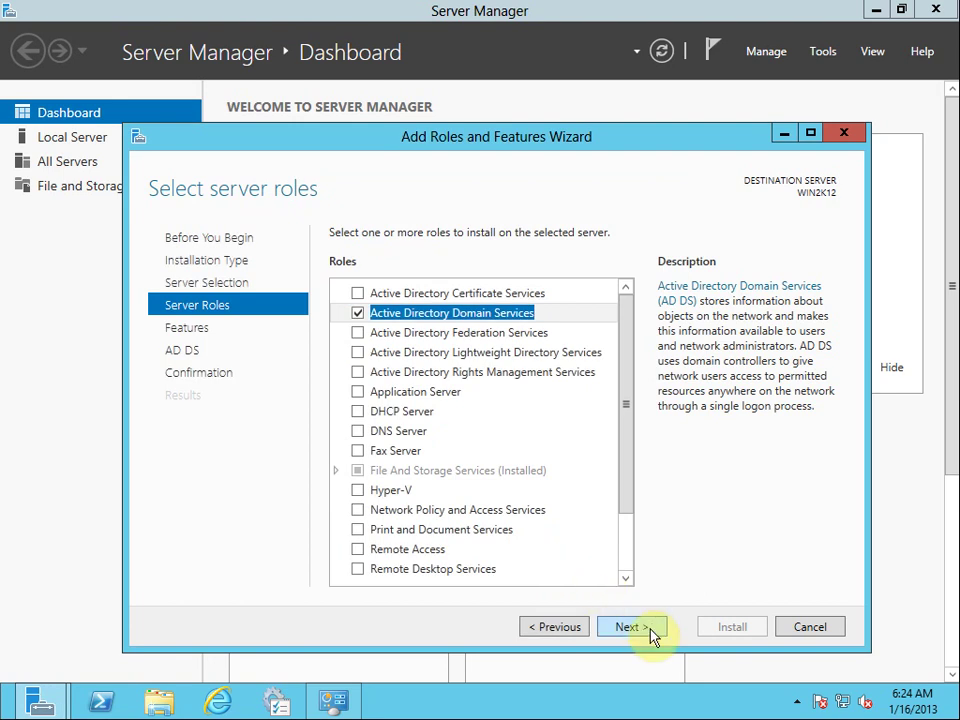
click(652, 634)
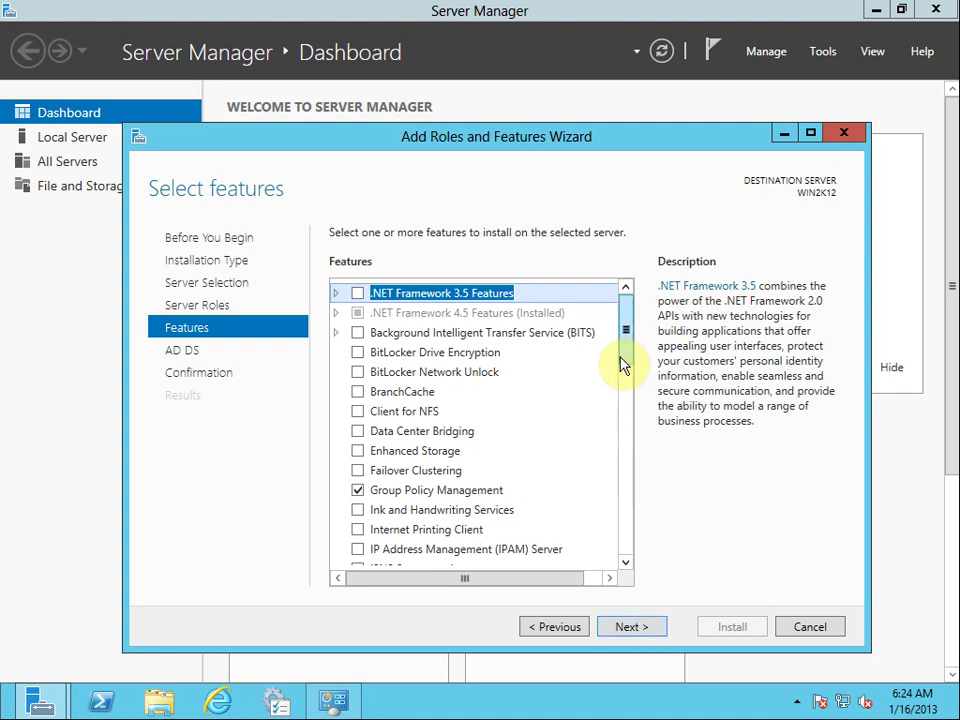
drag(623, 362, 634, 568)
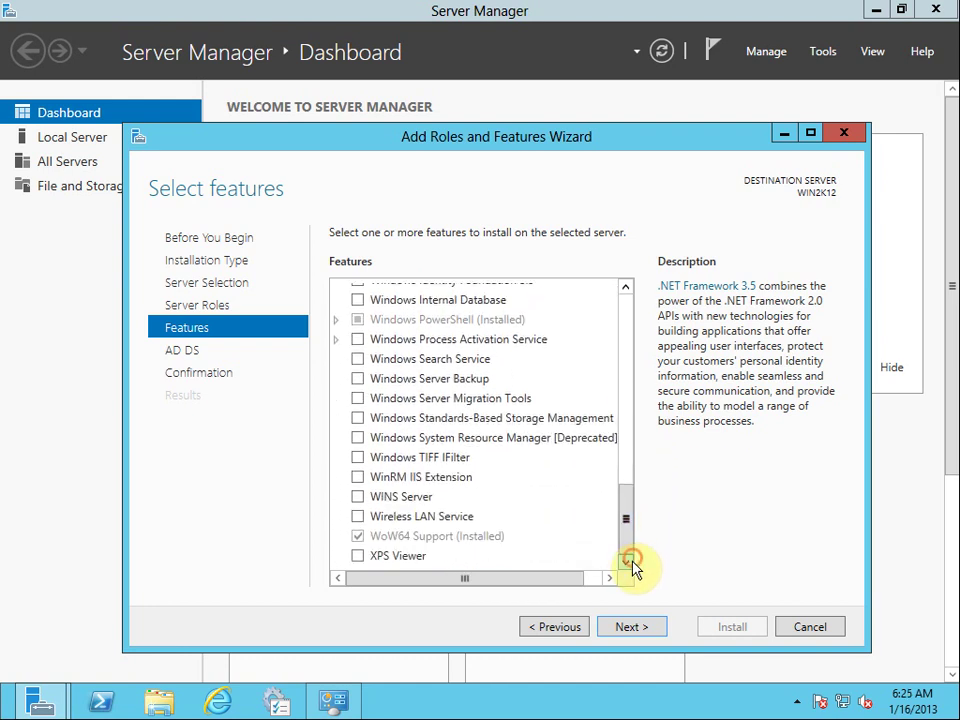
click(638, 632)
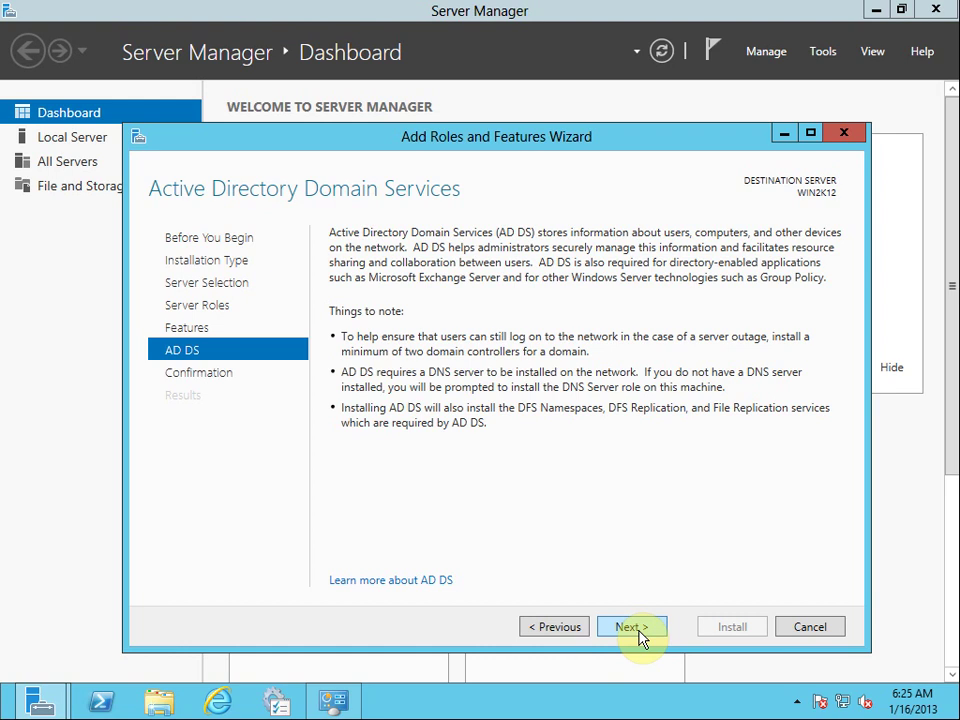
click(641, 638)
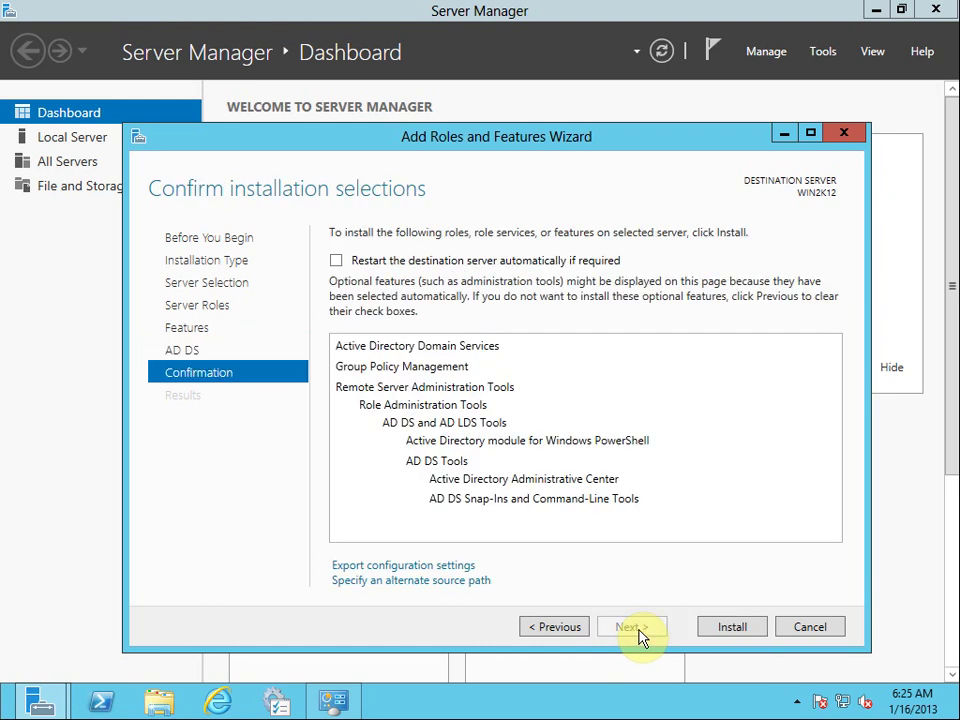
Step: Allow automatic restarts of the destination server if required and install the selected role and features
click(444, 263)
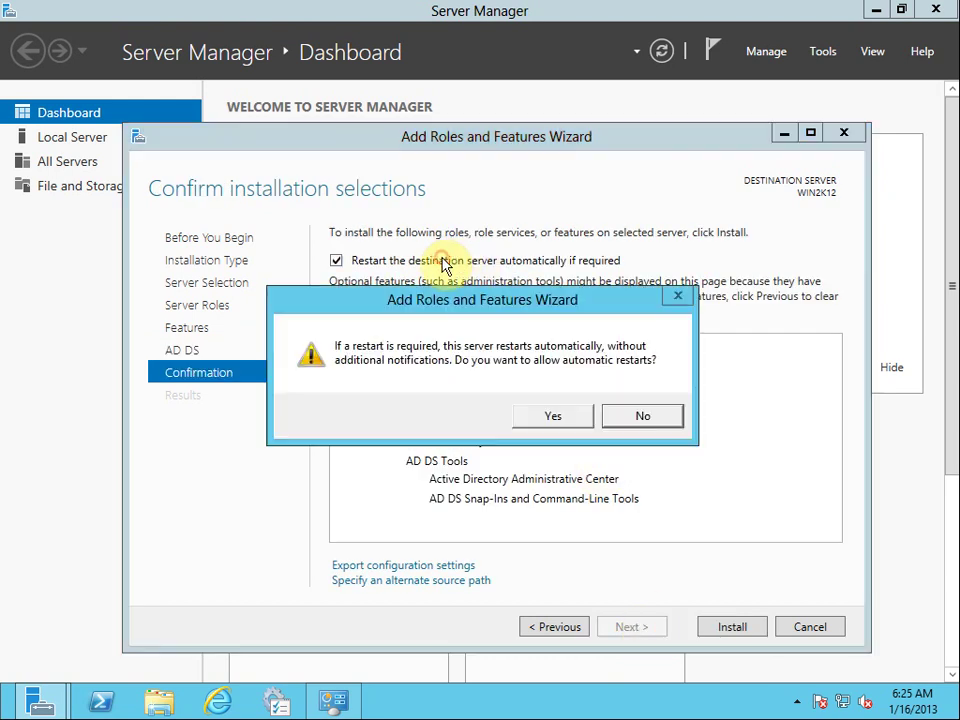
click(553, 418)
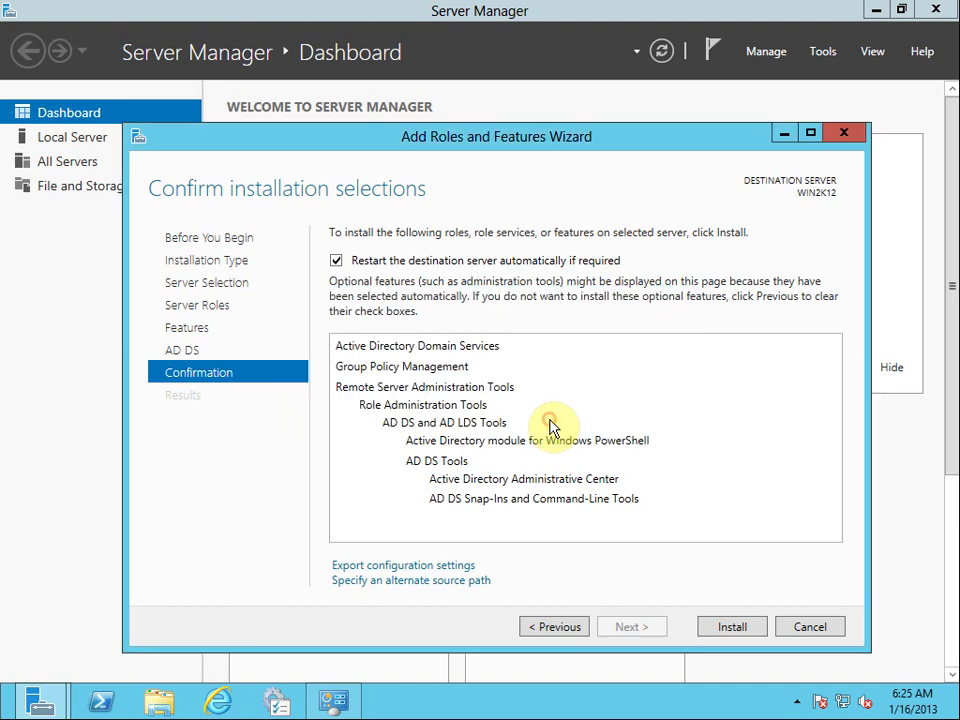
click(724, 632)
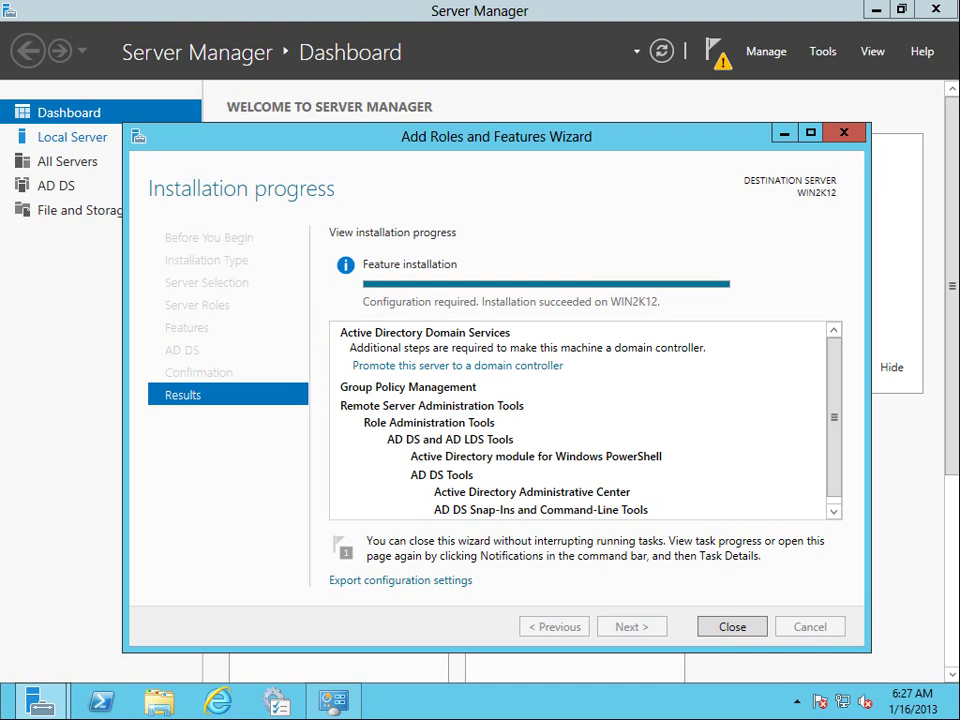
Step: Close the role installation wizard and start promoting this server to a domain controller
click(735, 628)
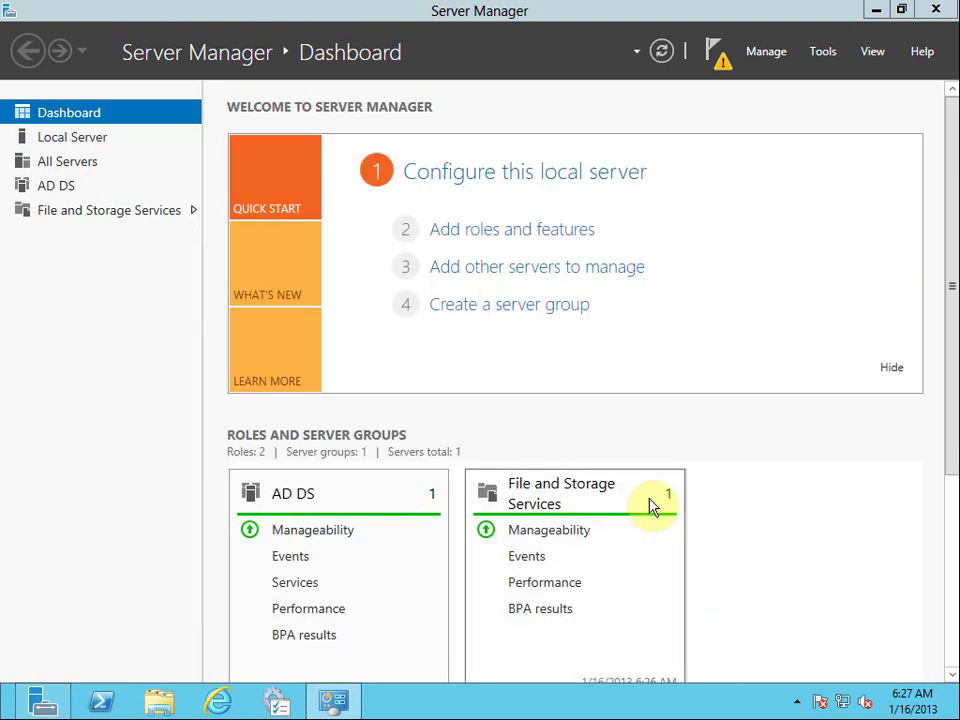
click(720, 58)
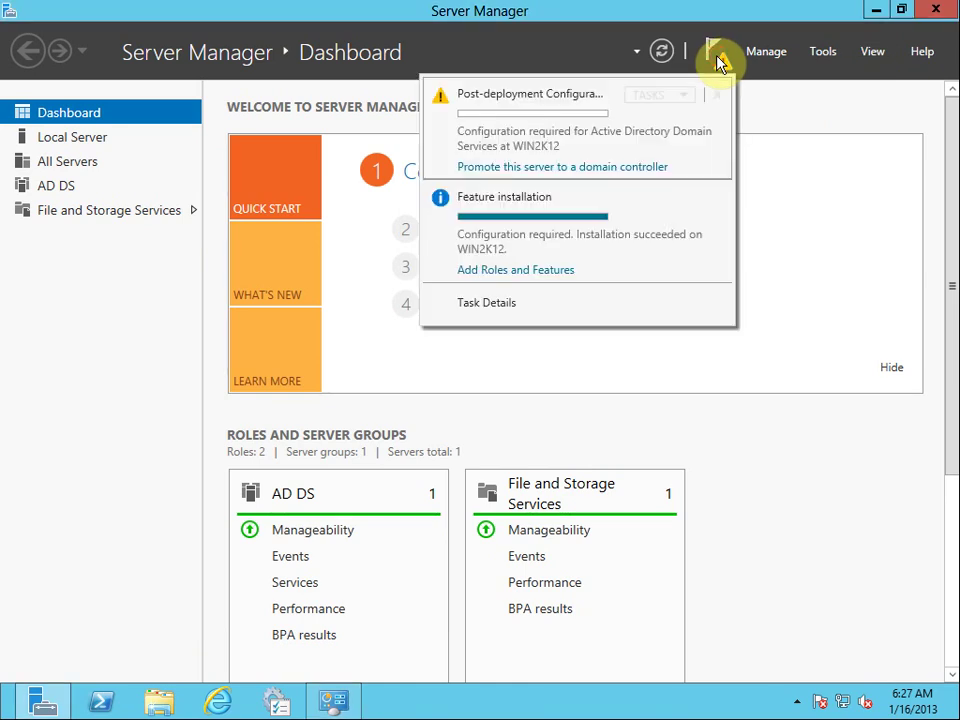
click(529, 170)
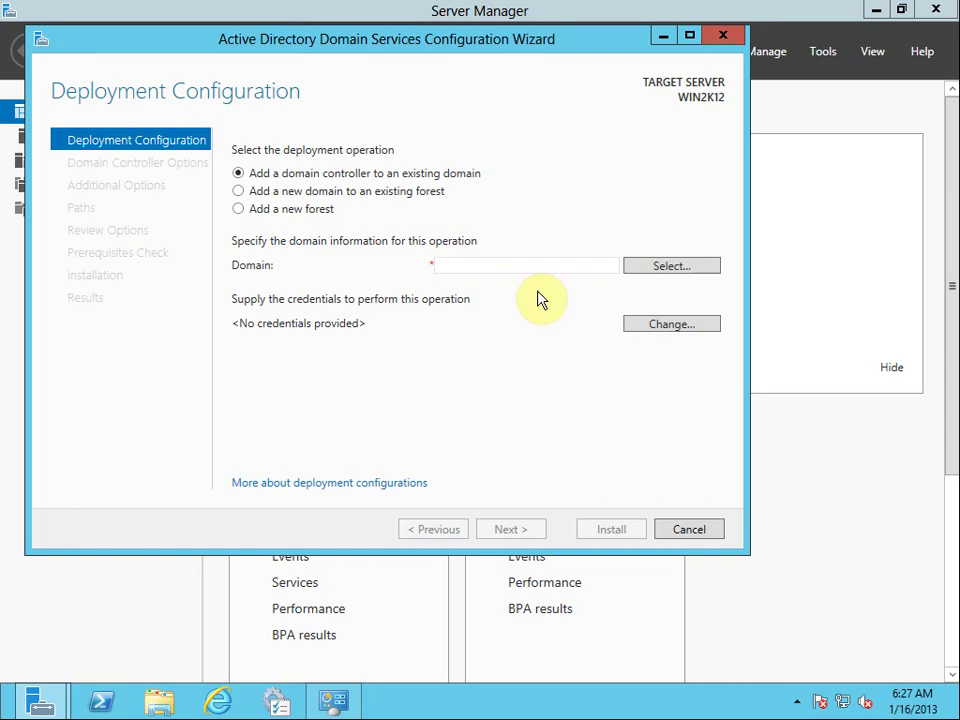
Step: Try to specify newagedomain.local as the existing domain for the new domain controller and look it up
click(541, 264)
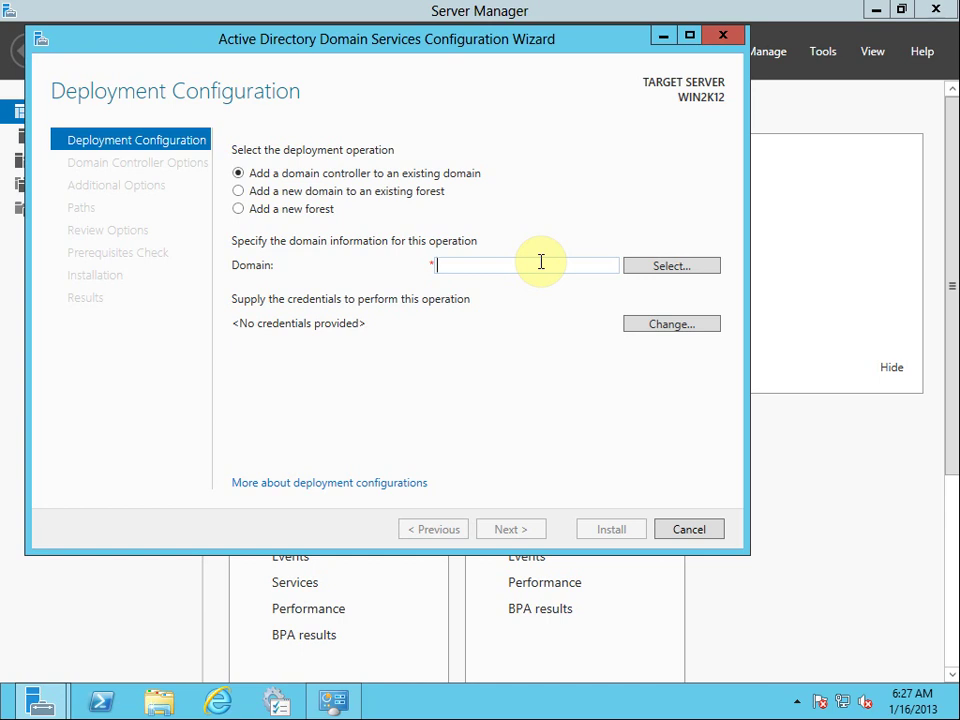
text(newagedomain)
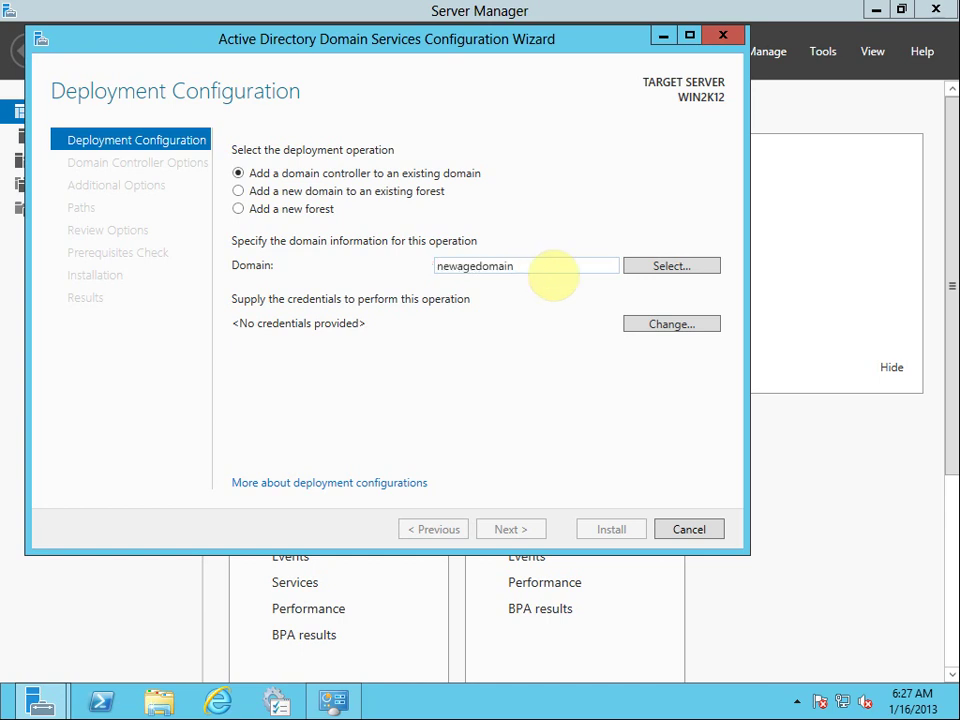
text(.local)
click(664, 265)
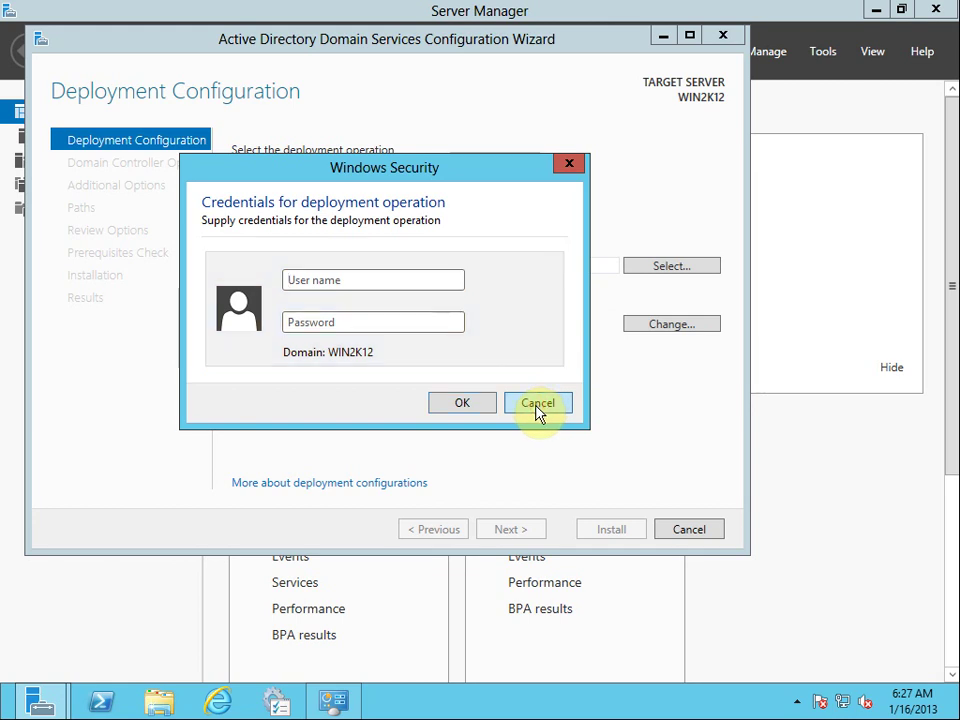
Step: Supply the administrator user name and account password for the deployment operation, and cancel the domain retrieval from the forest
click(367, 285)
text(Admi)
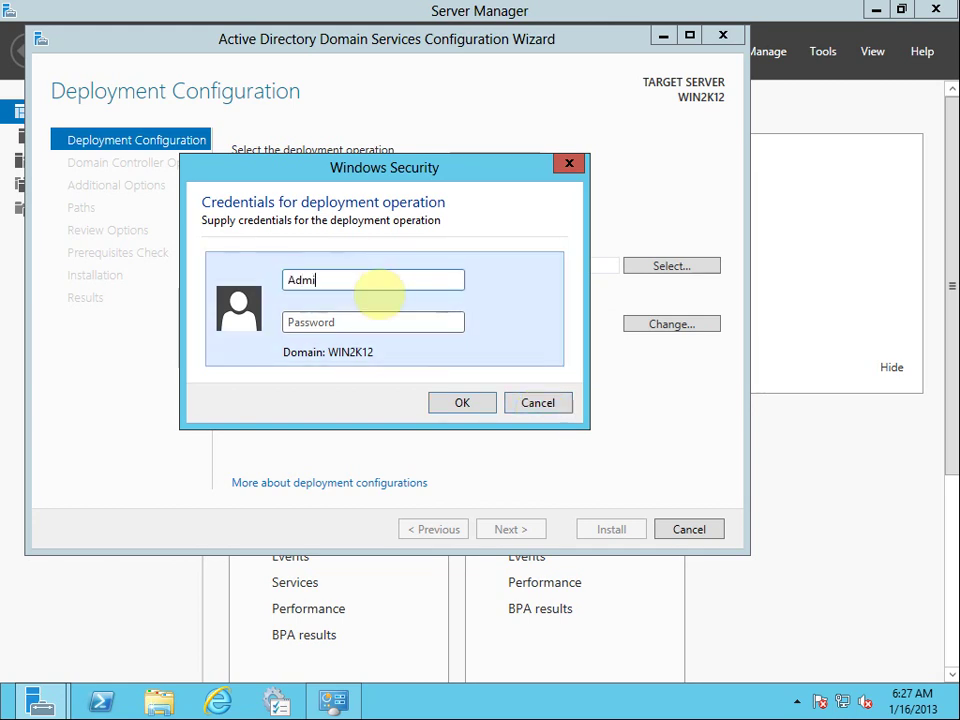
text(nistatr)
text(or)
key(Tab)
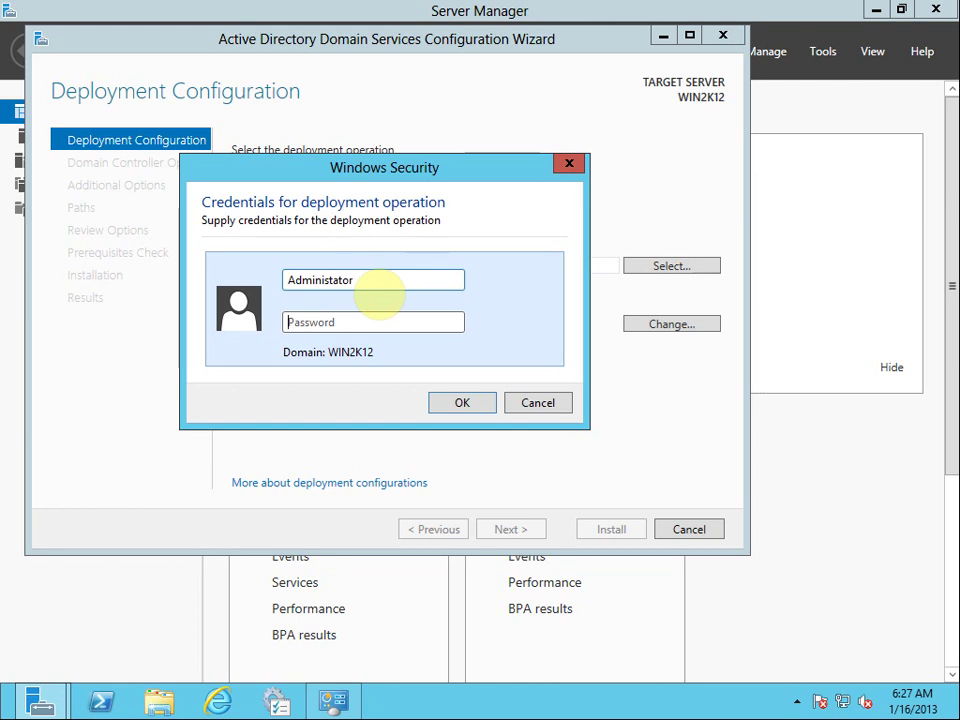
text(*************)
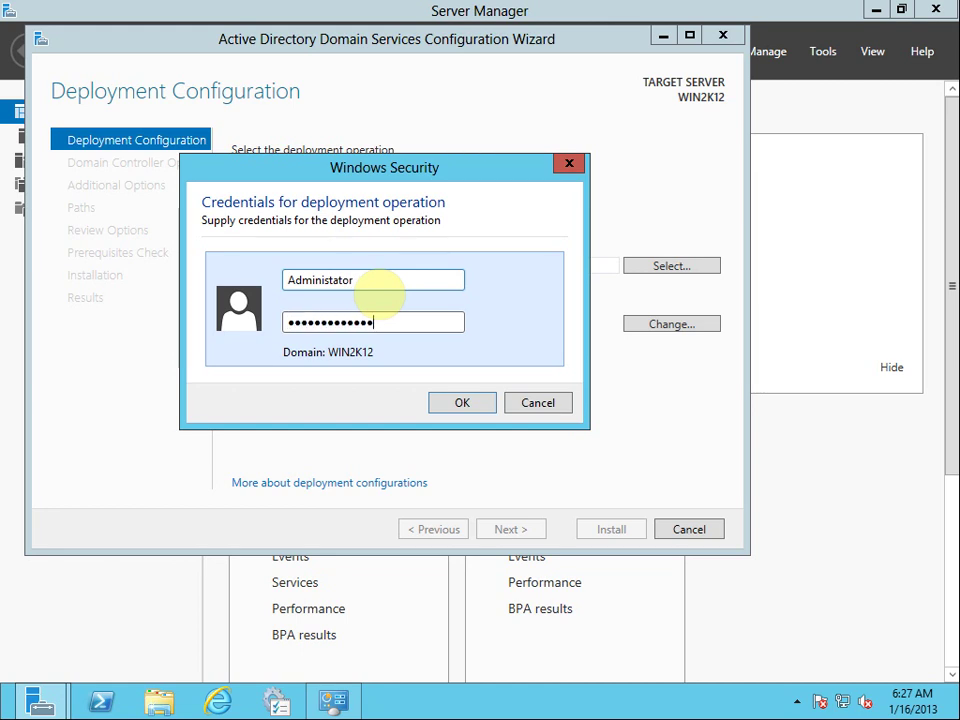
click(458, 408)
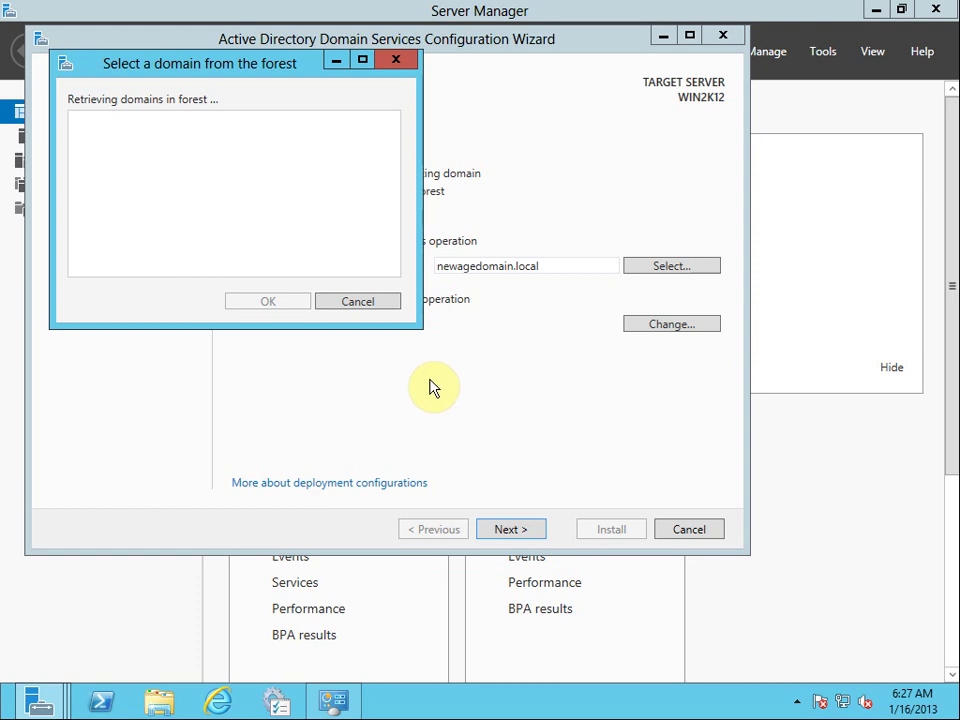
click(366, 313)
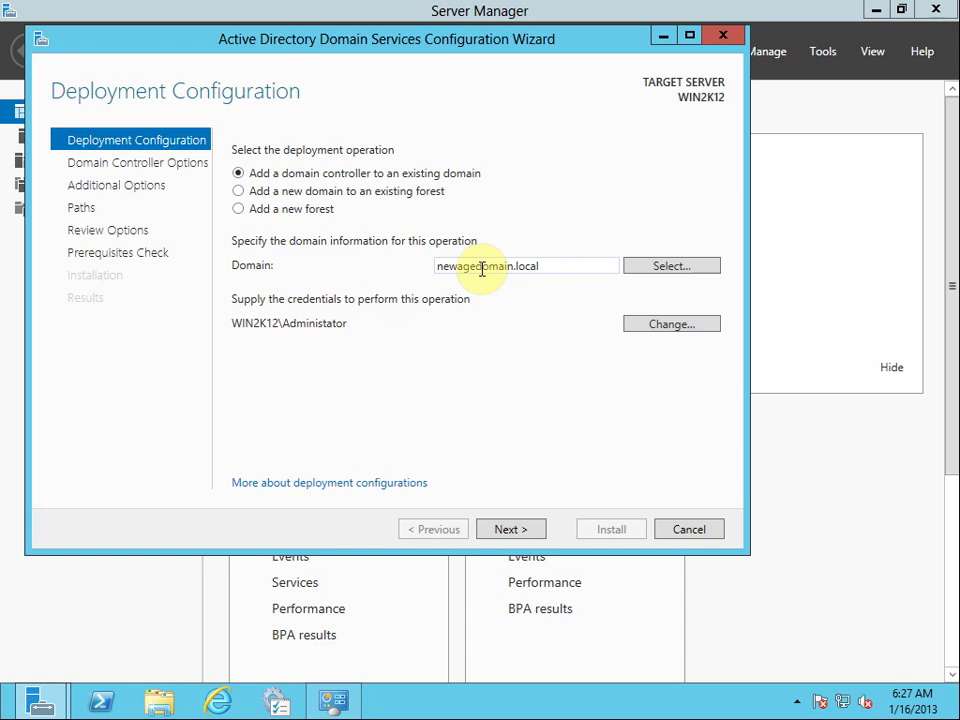
Step: Clear the existing domain name and try the option of adding a new domain to an existing forest
click(369, 190)
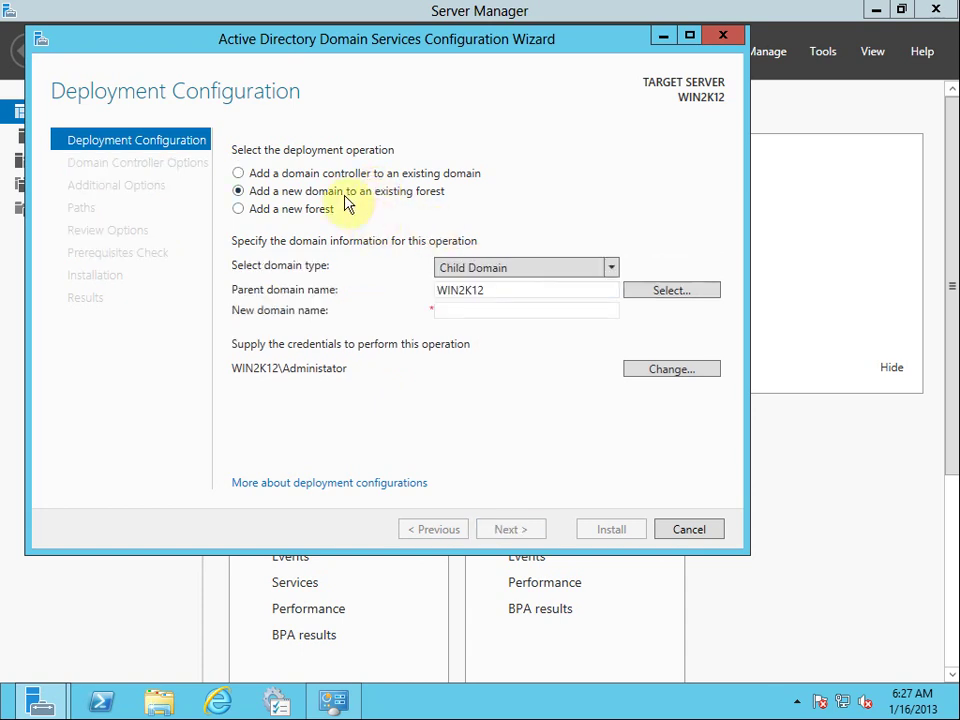
click(342, 177)
click(589, 267)
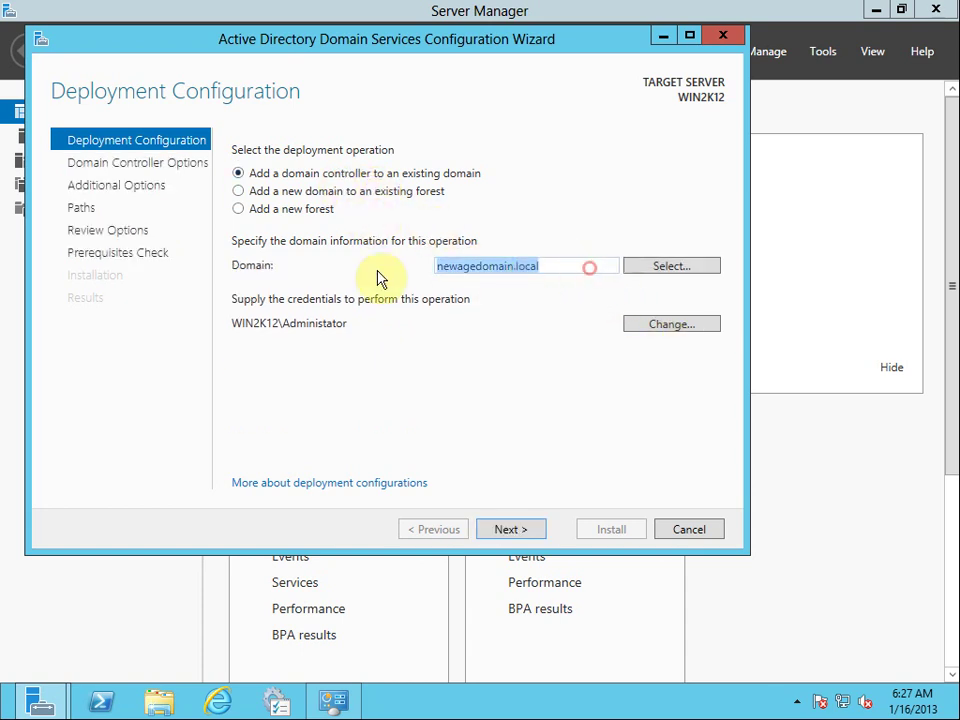
key(Delete)
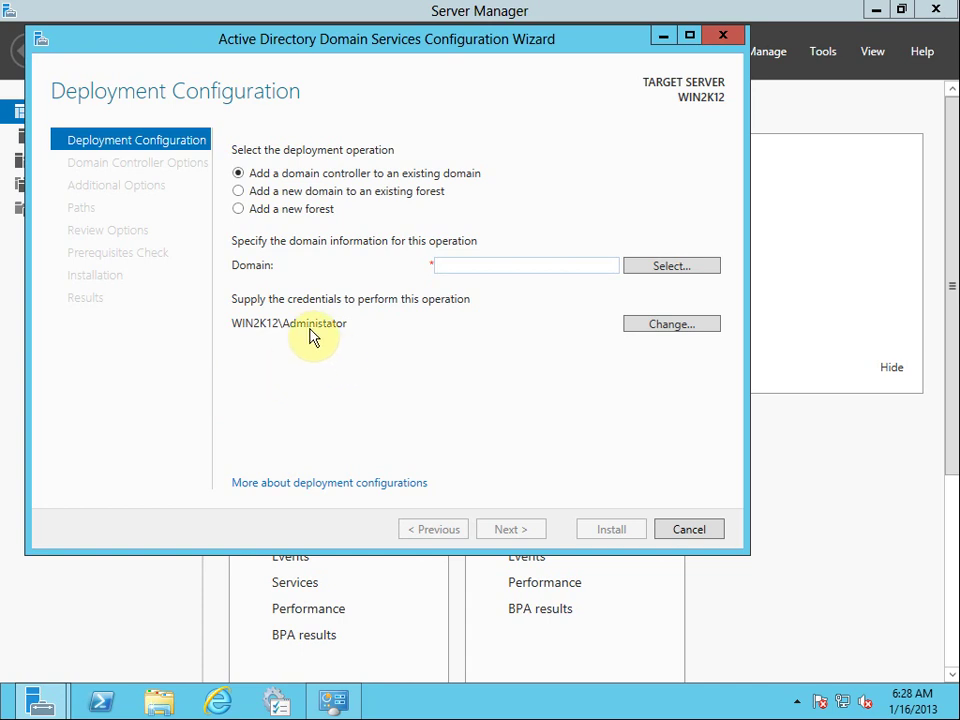
click(250, 378)
click(282, 193)
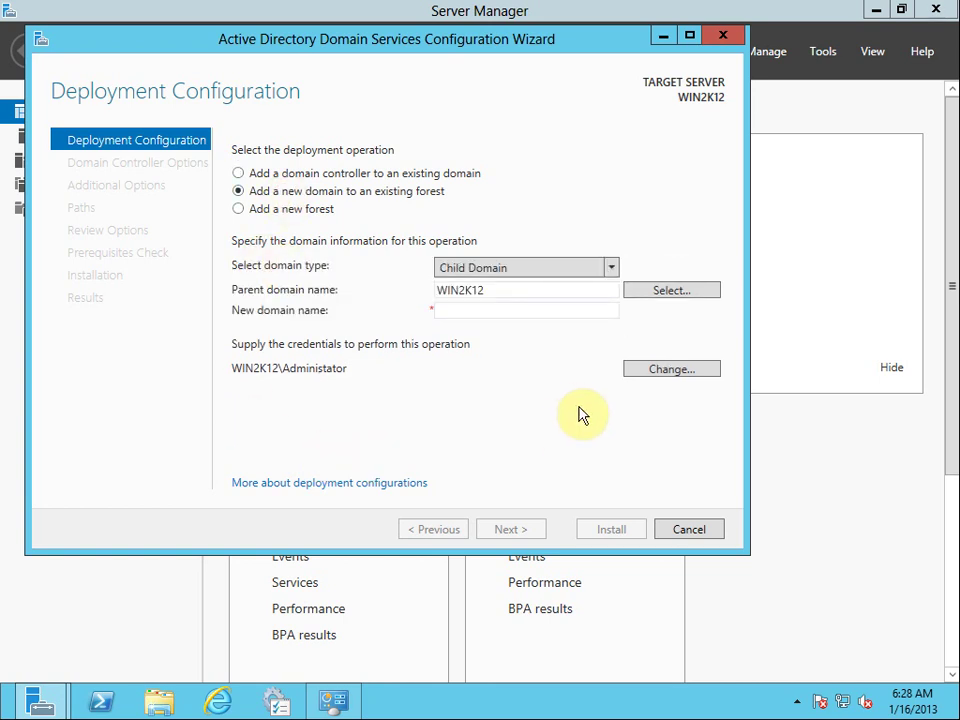
Step: Choose to add a new forest with the root domain name newagedomain.local and continue to the domain controller options
click(250, 208)
click(491, 264)
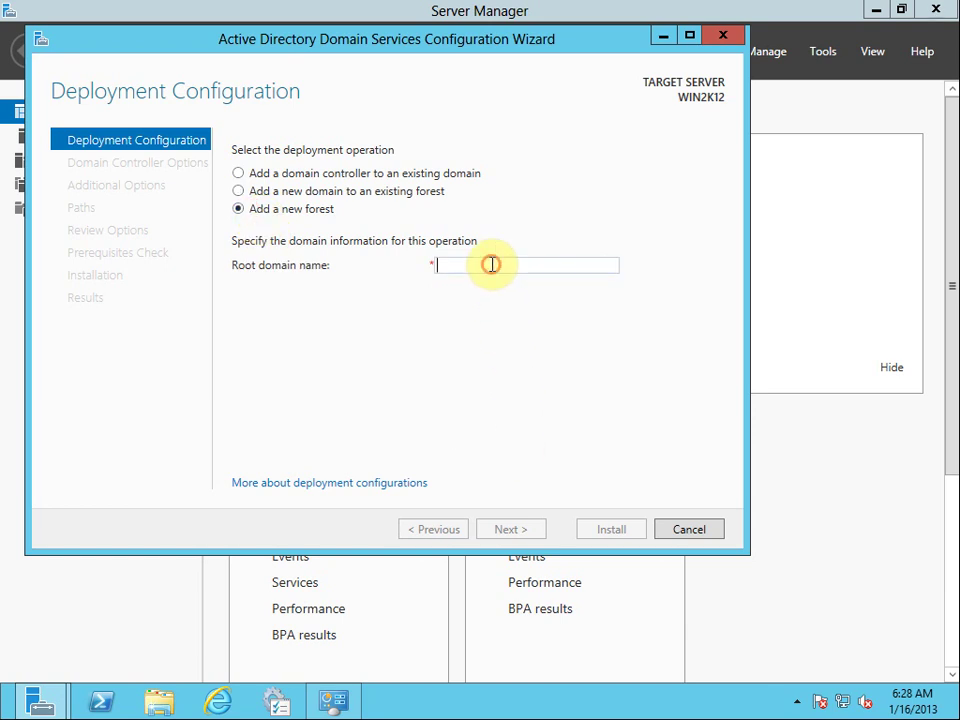
text(newage)
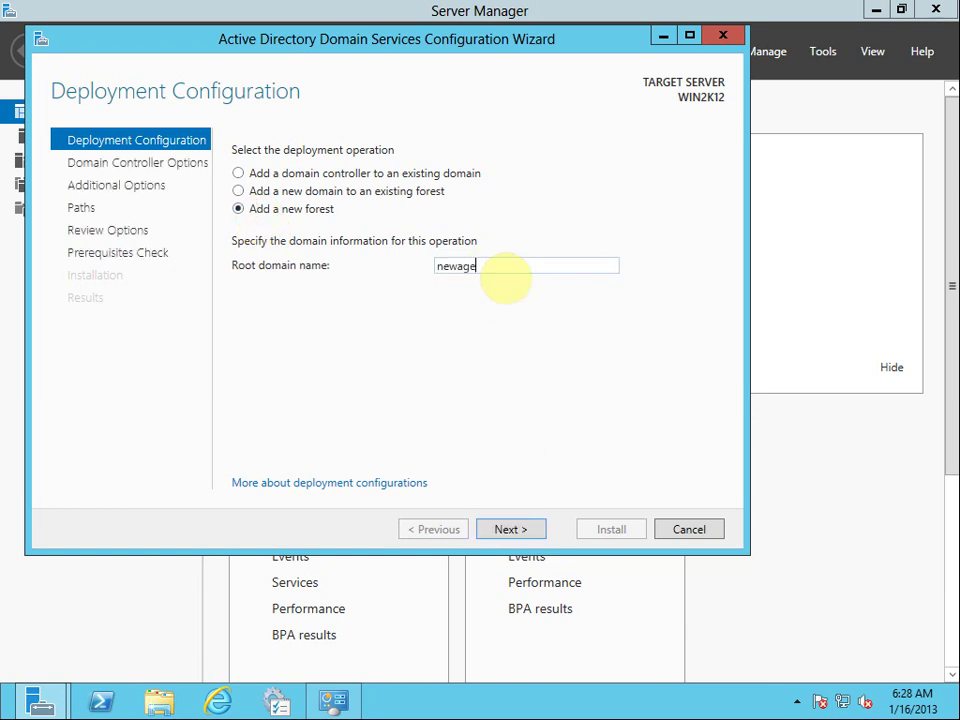
text(domain.local)
click(499, 534)
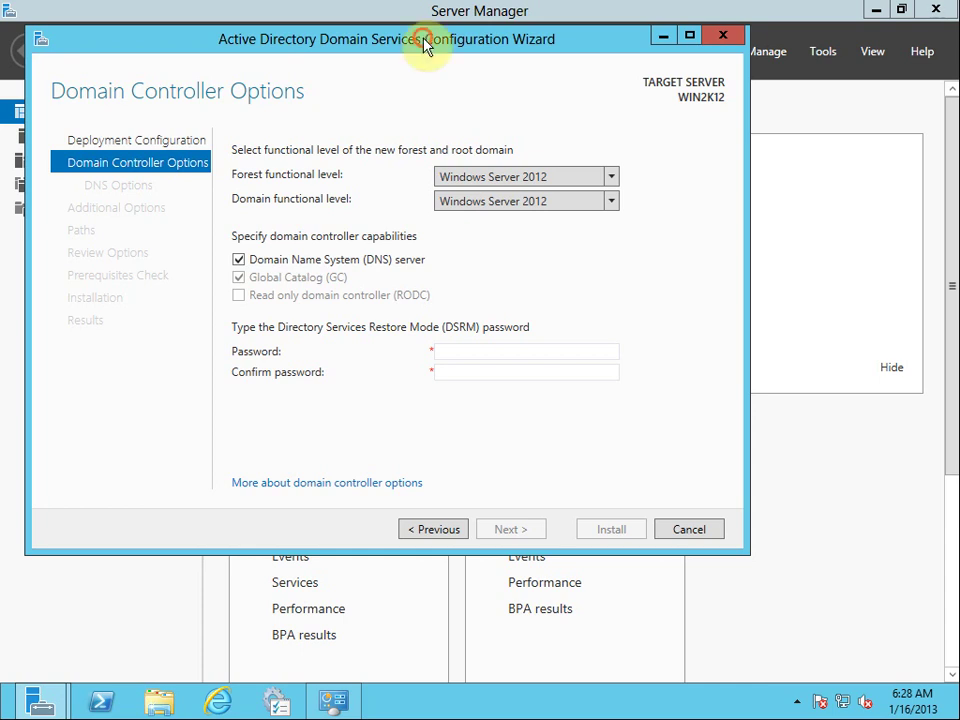
Step: Keep Windows Server 2012 as both the forest and the domain functional level
click(474, 178)
click(478, 180)
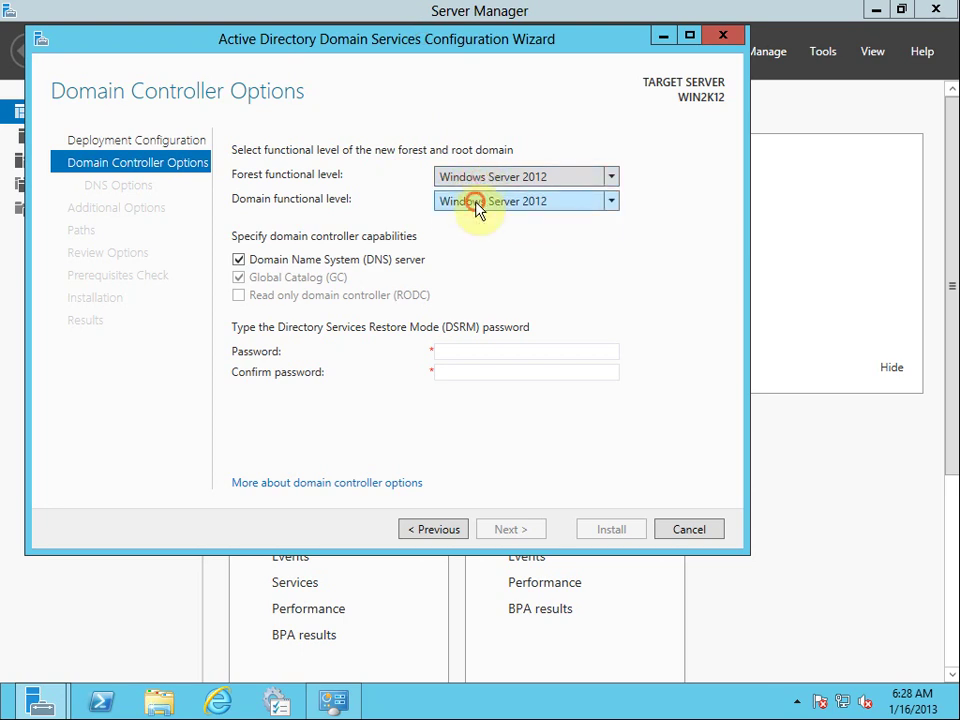
click(476, 201)
click(474, 221)
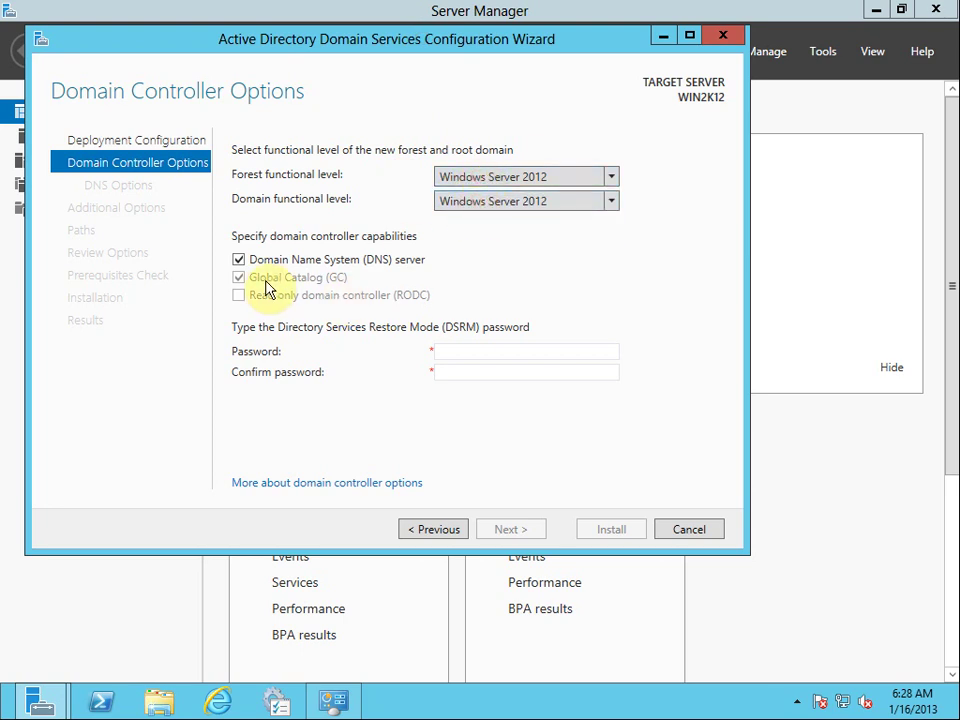
Step: Enter and confirm the Directory Services Restore Mode password and continue to the DNS options
click(445, 352)
text(•••••••••••••)
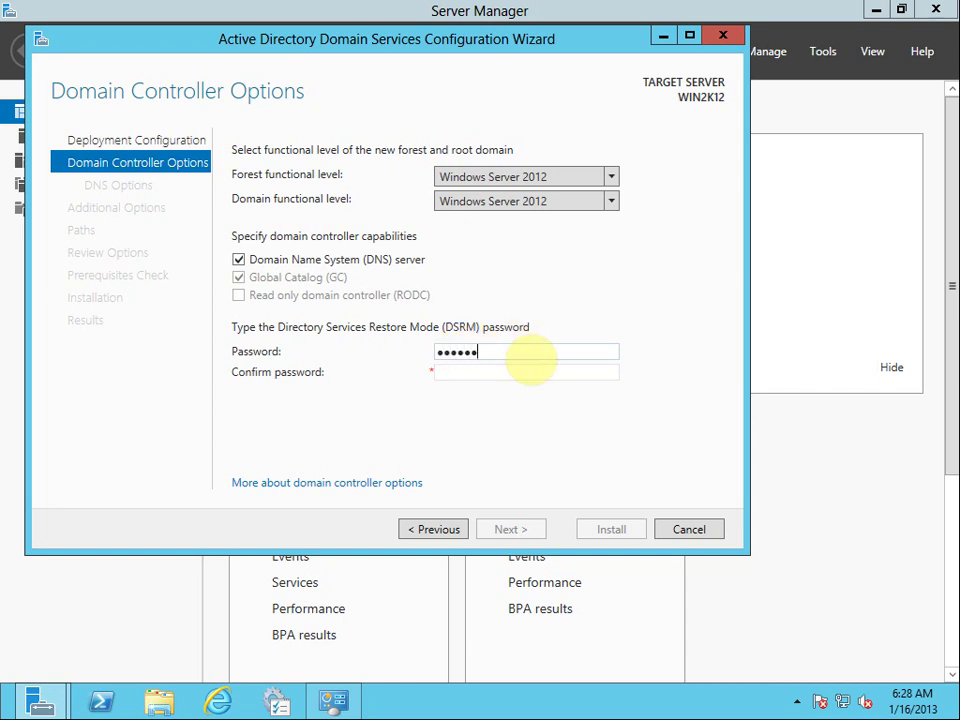
key(Tab)
text(•••••••••••••)
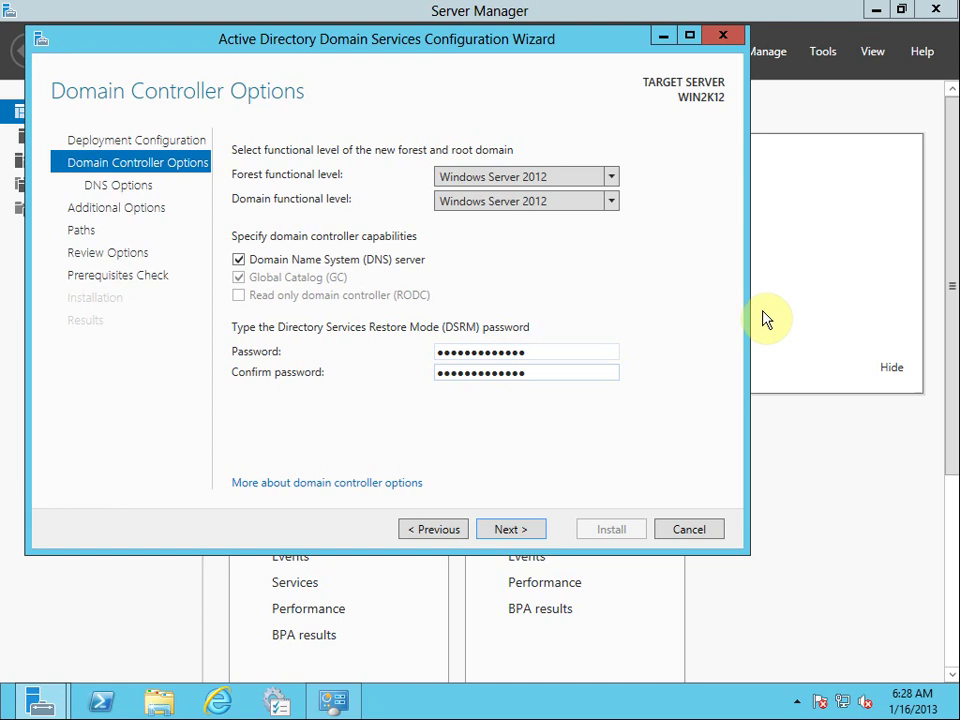
click(508, 532)
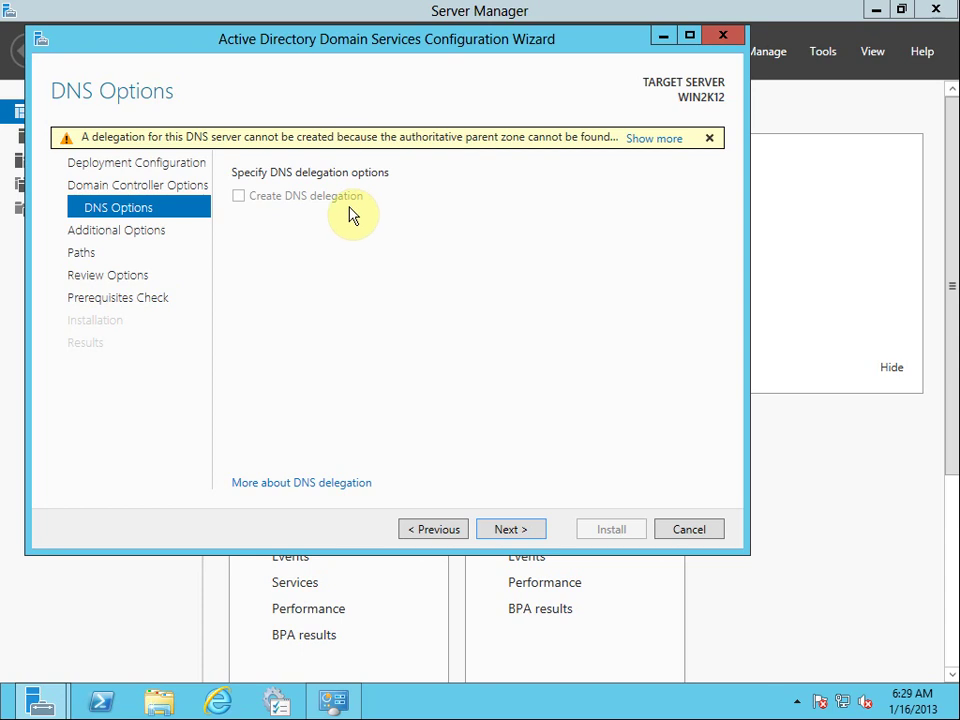
Step: Keep the default DNS options, the NetBIOS name NEWAGEDOMAIN and the default AD DS folder paths, and continue through the review to the prerequisites check
click(508, 532)
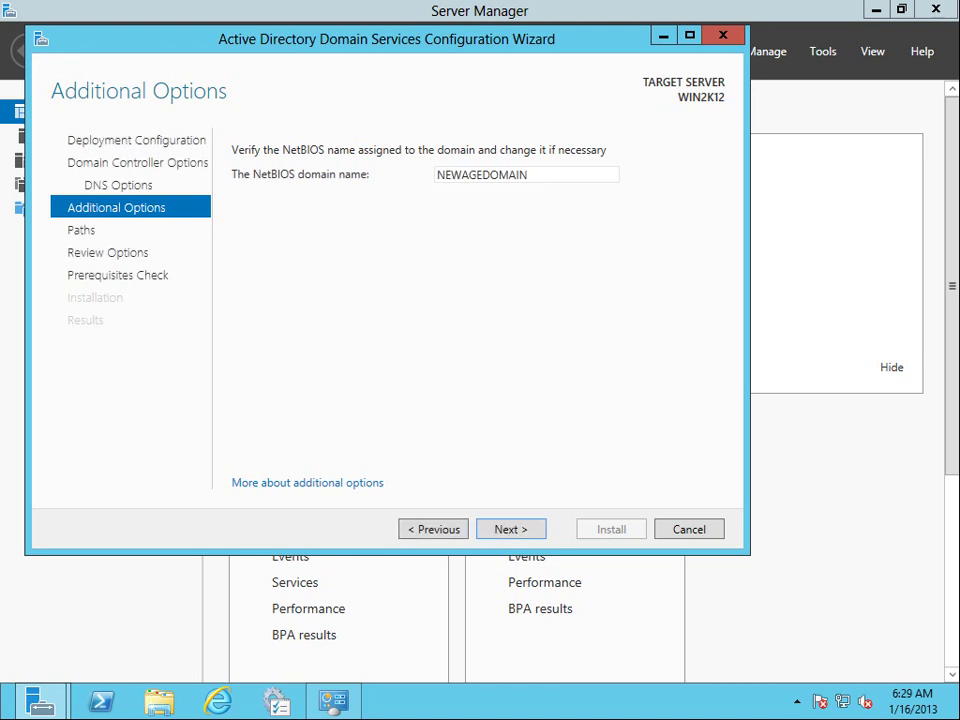
click(497, 527)
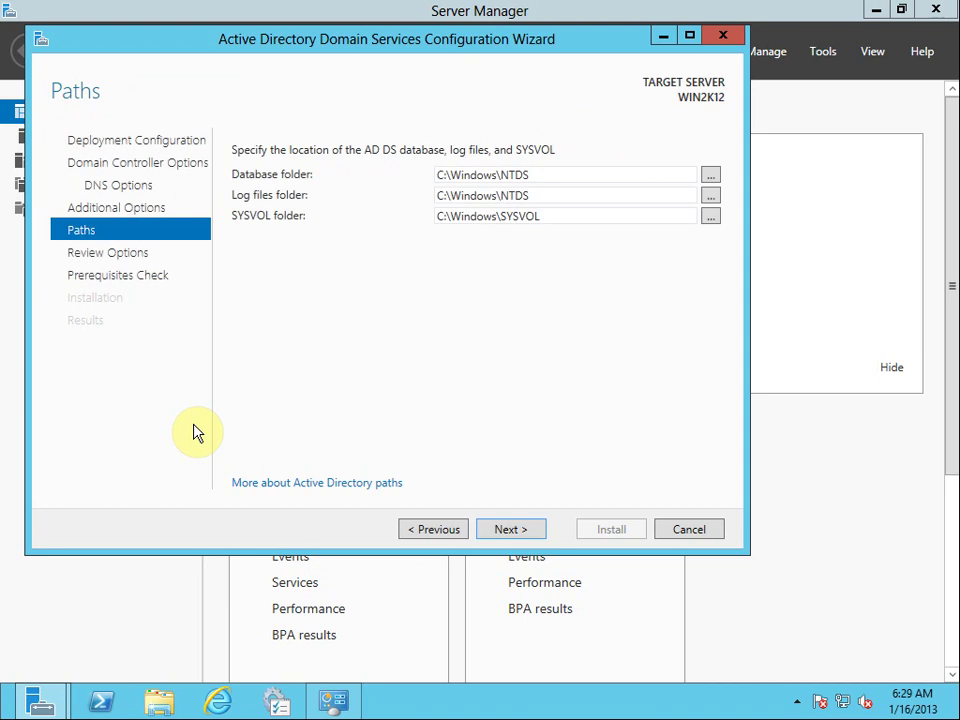
click(511, 533)
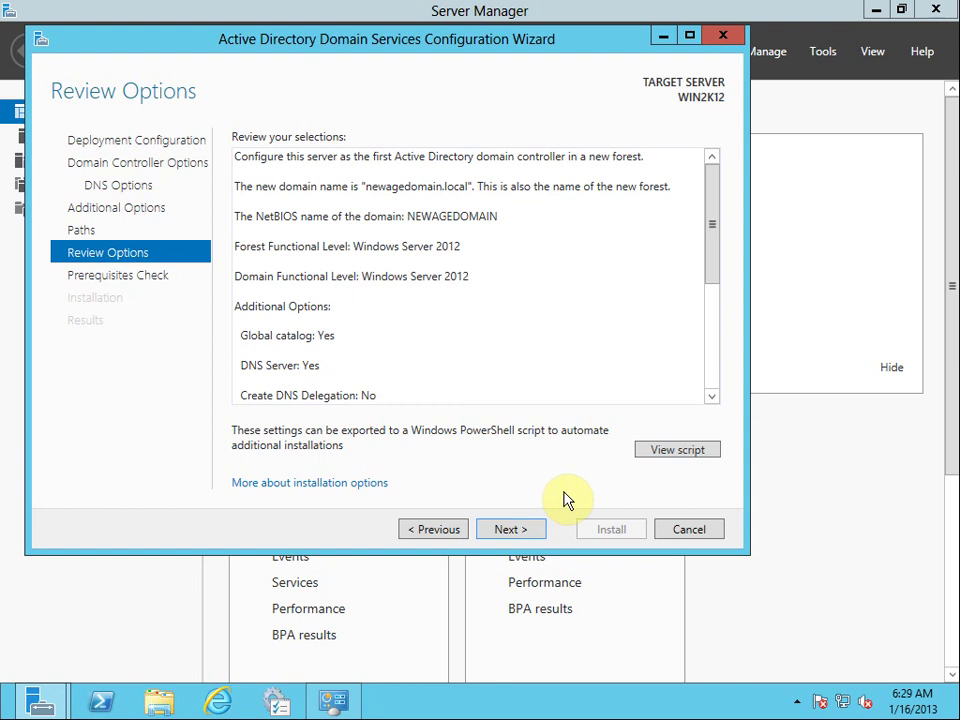
drag(724, 236, 707, 180)
click(529, 530)
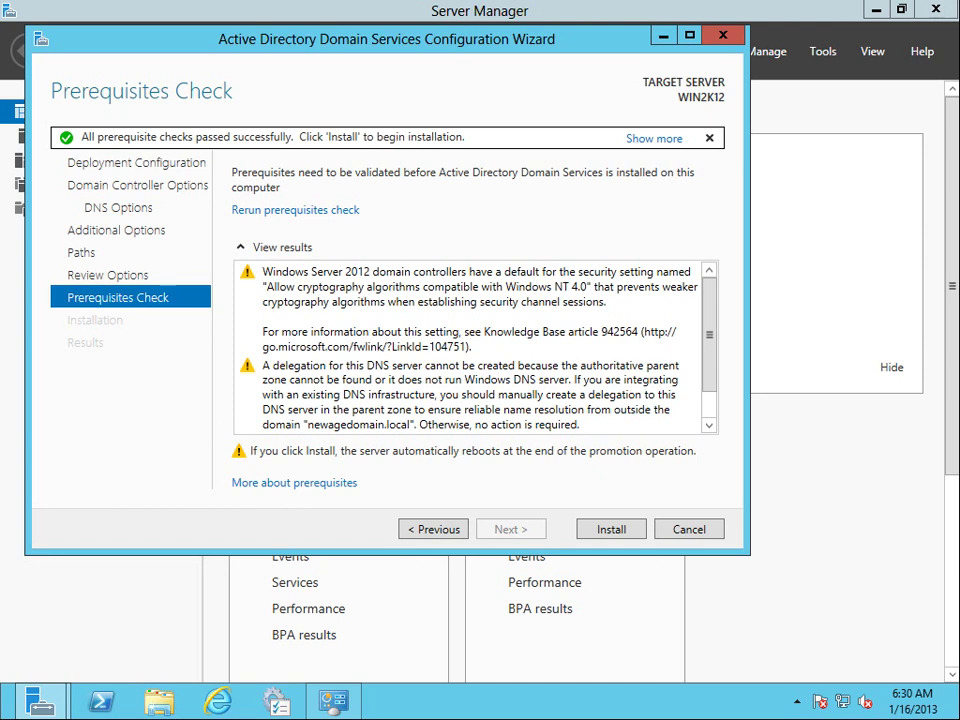
Step: Review the prerequisites check results and start the Active Directory Domain Services installation
scroll(713, 360, down, 2)
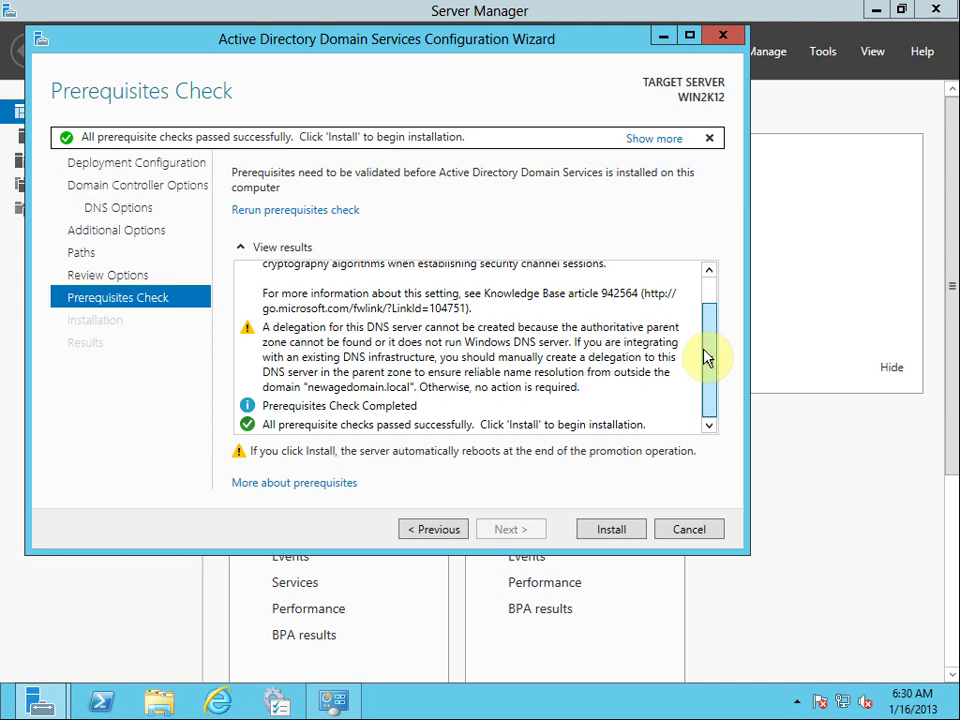
drag(701, 332, 703, 294)
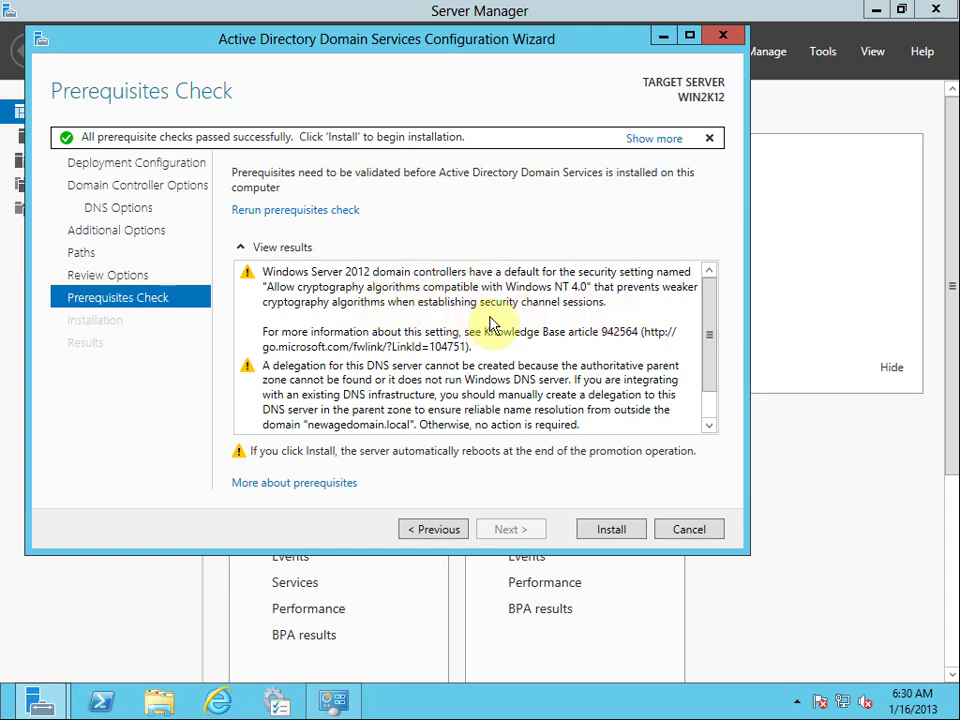
drag(707, 321, 710, 352)
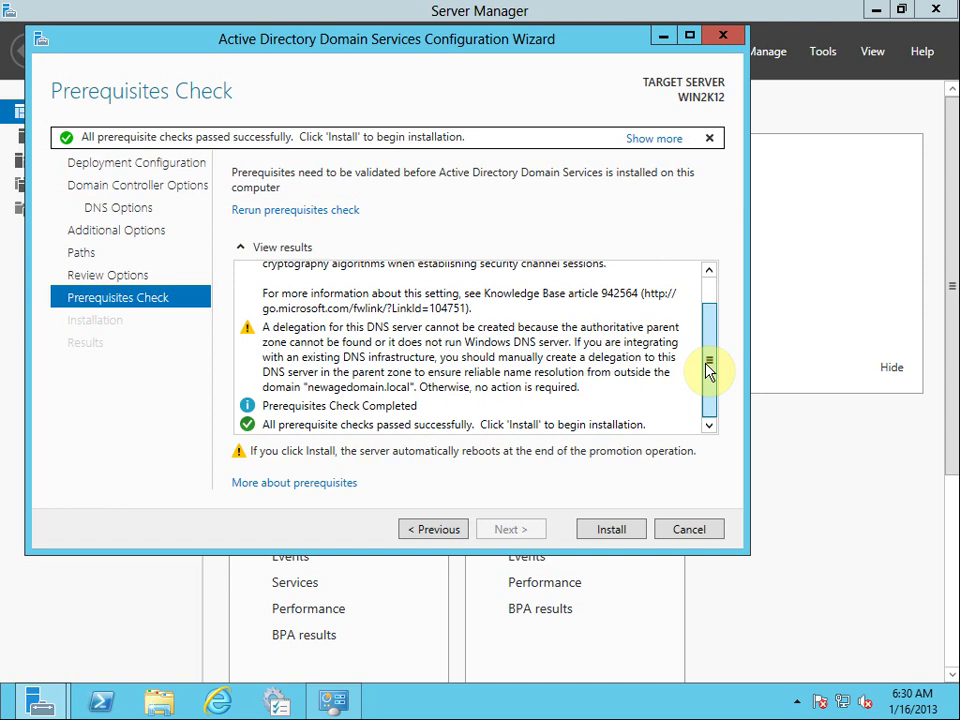
click(615, 533)
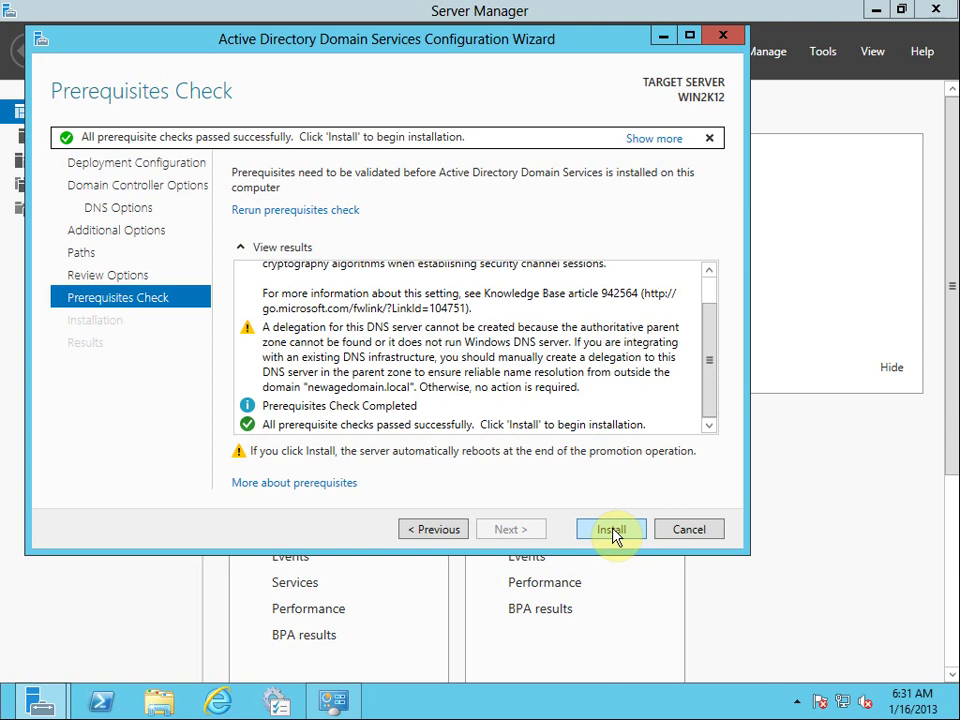
click(612, 530)
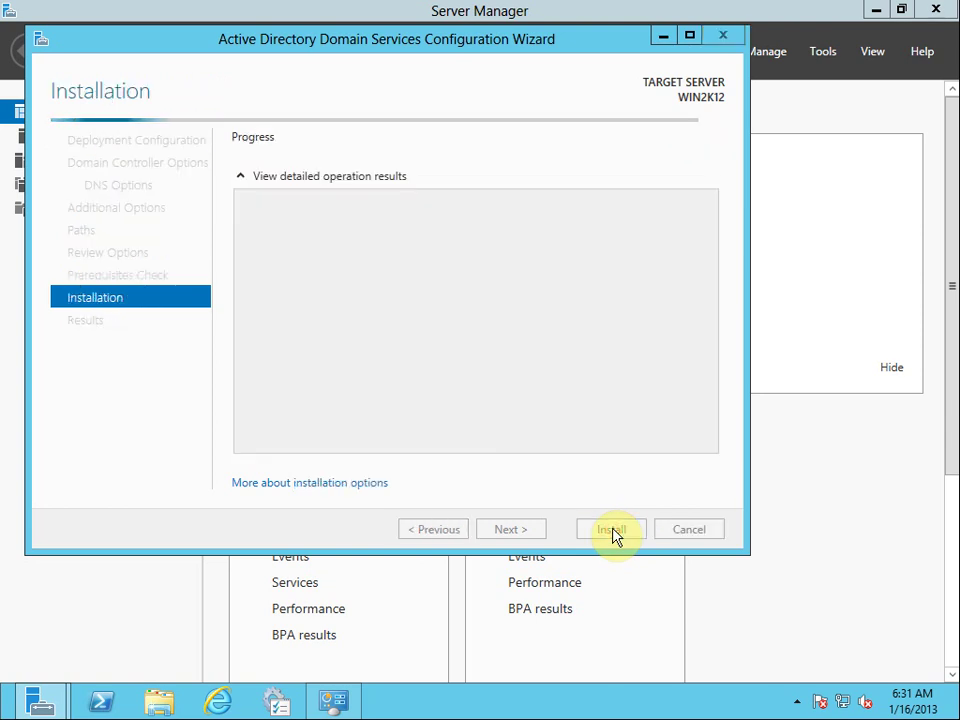